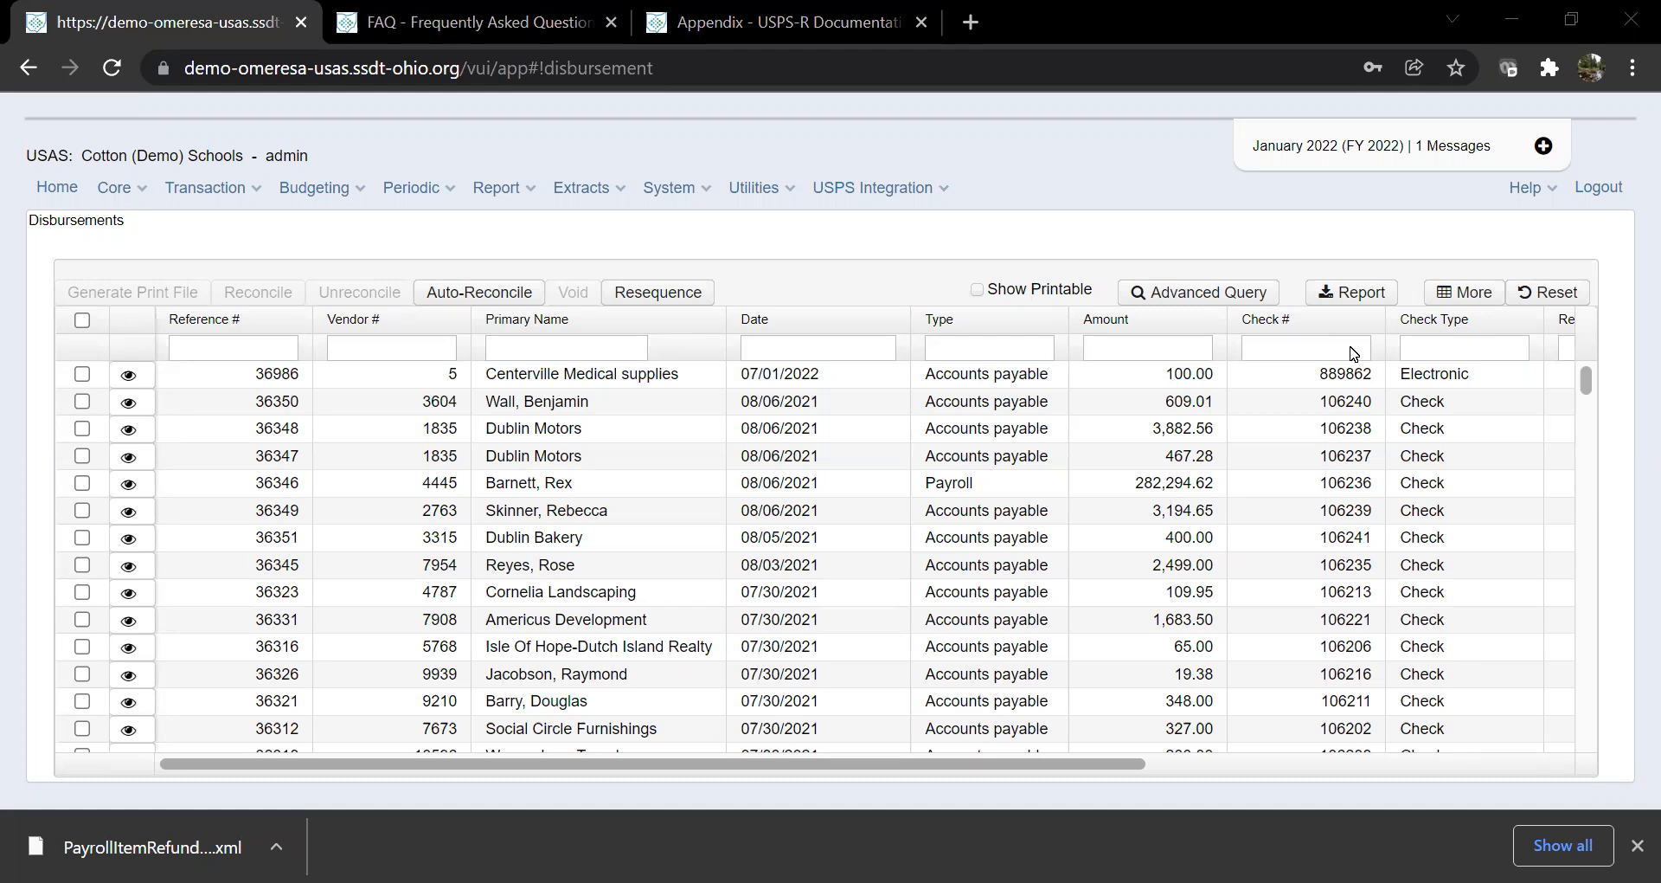
Step: Try an Amount filter of =327, then clear it again
click(1174, 345)
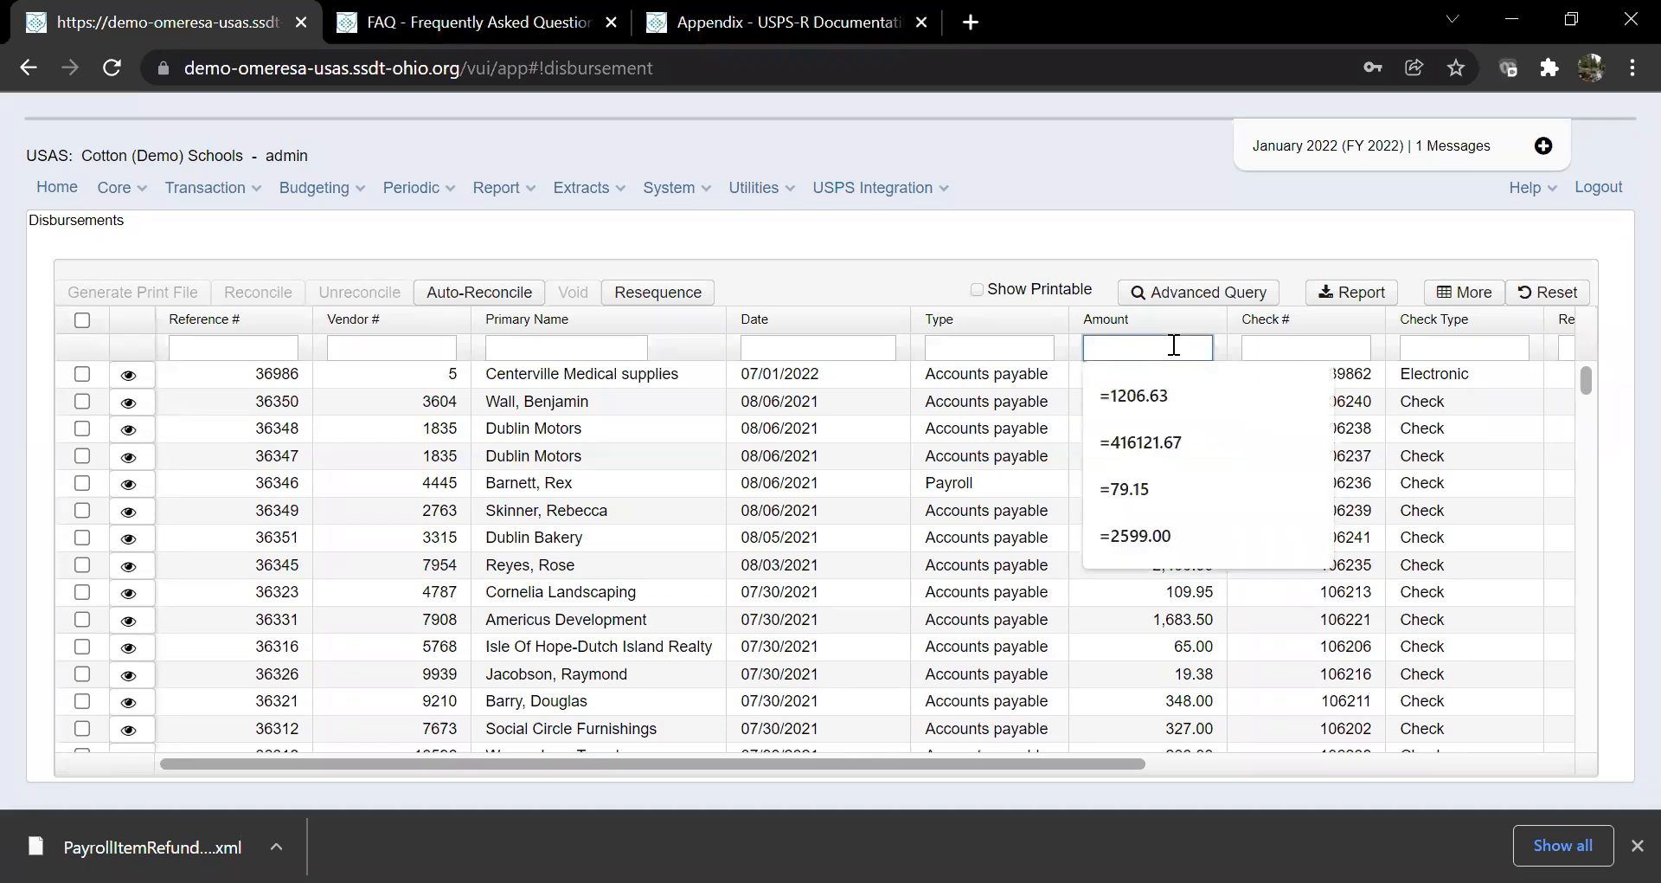
text(=327)
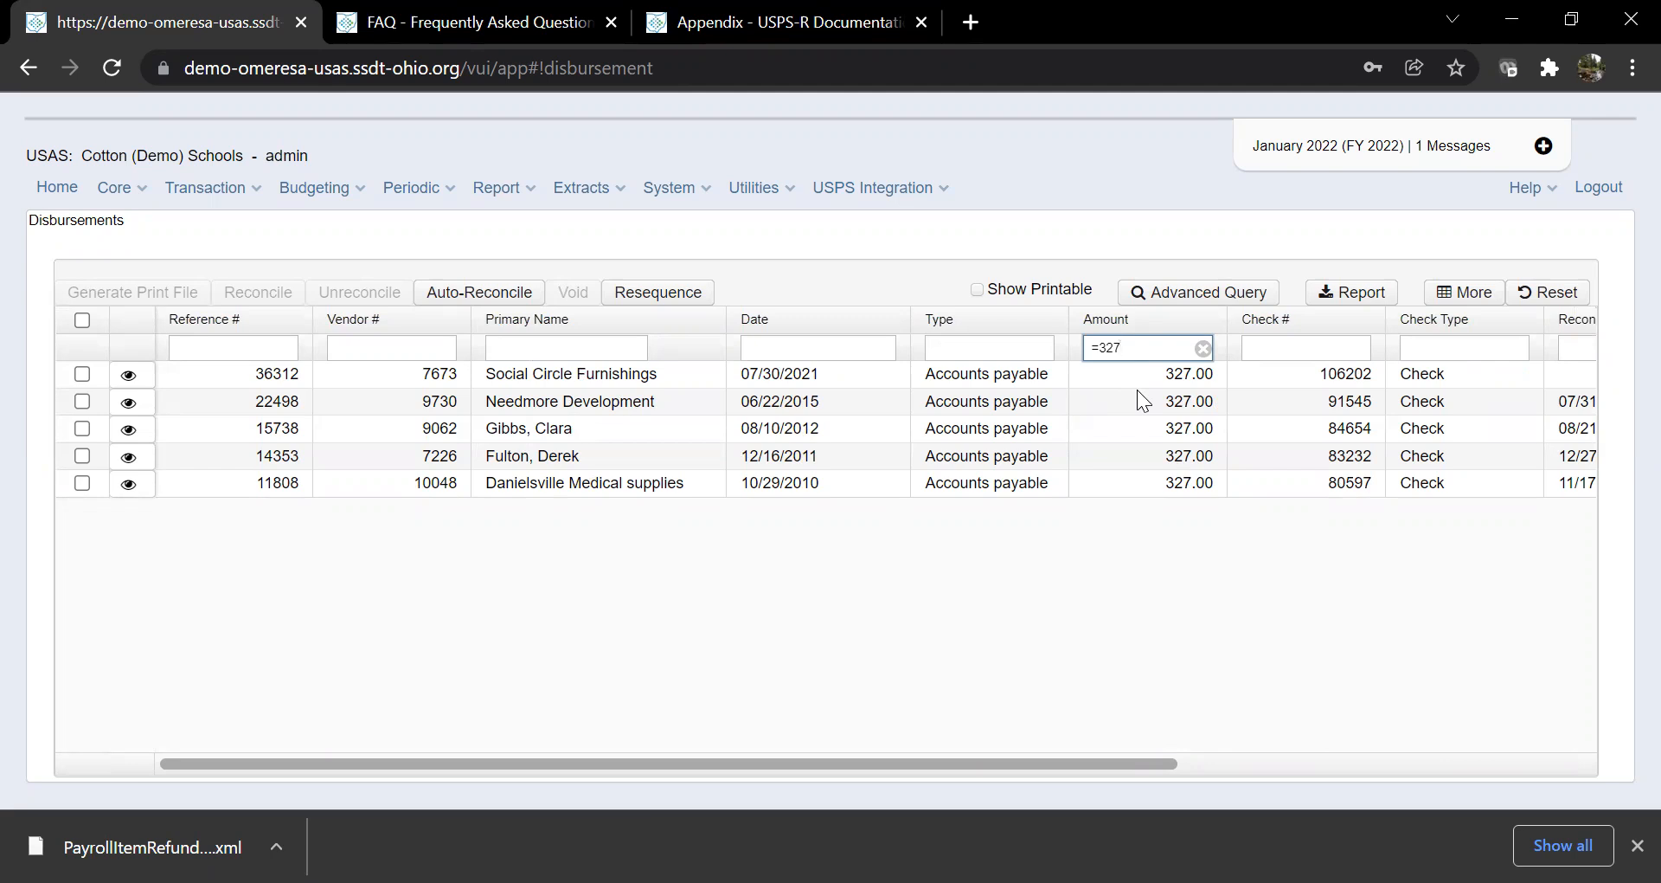
key(BackSpace)
key(BackSpace)
key(BackSpace)
key(BackSpace)
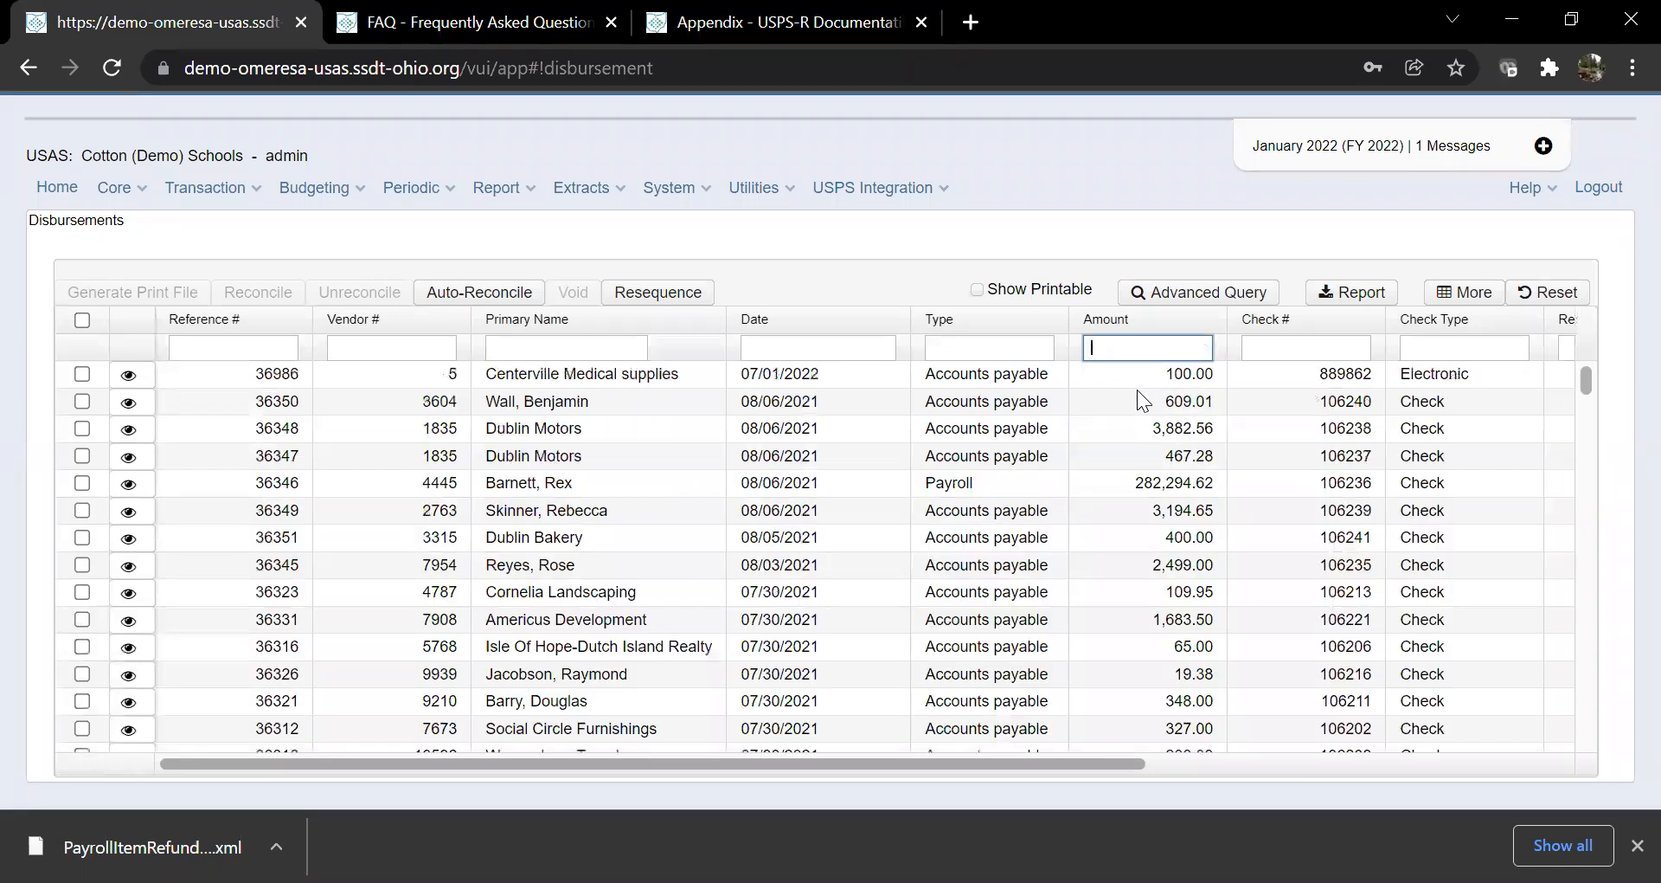
Step: Filter Primary Name on %rose% and open the matching Ambrose Development record's details
click(548, 355)
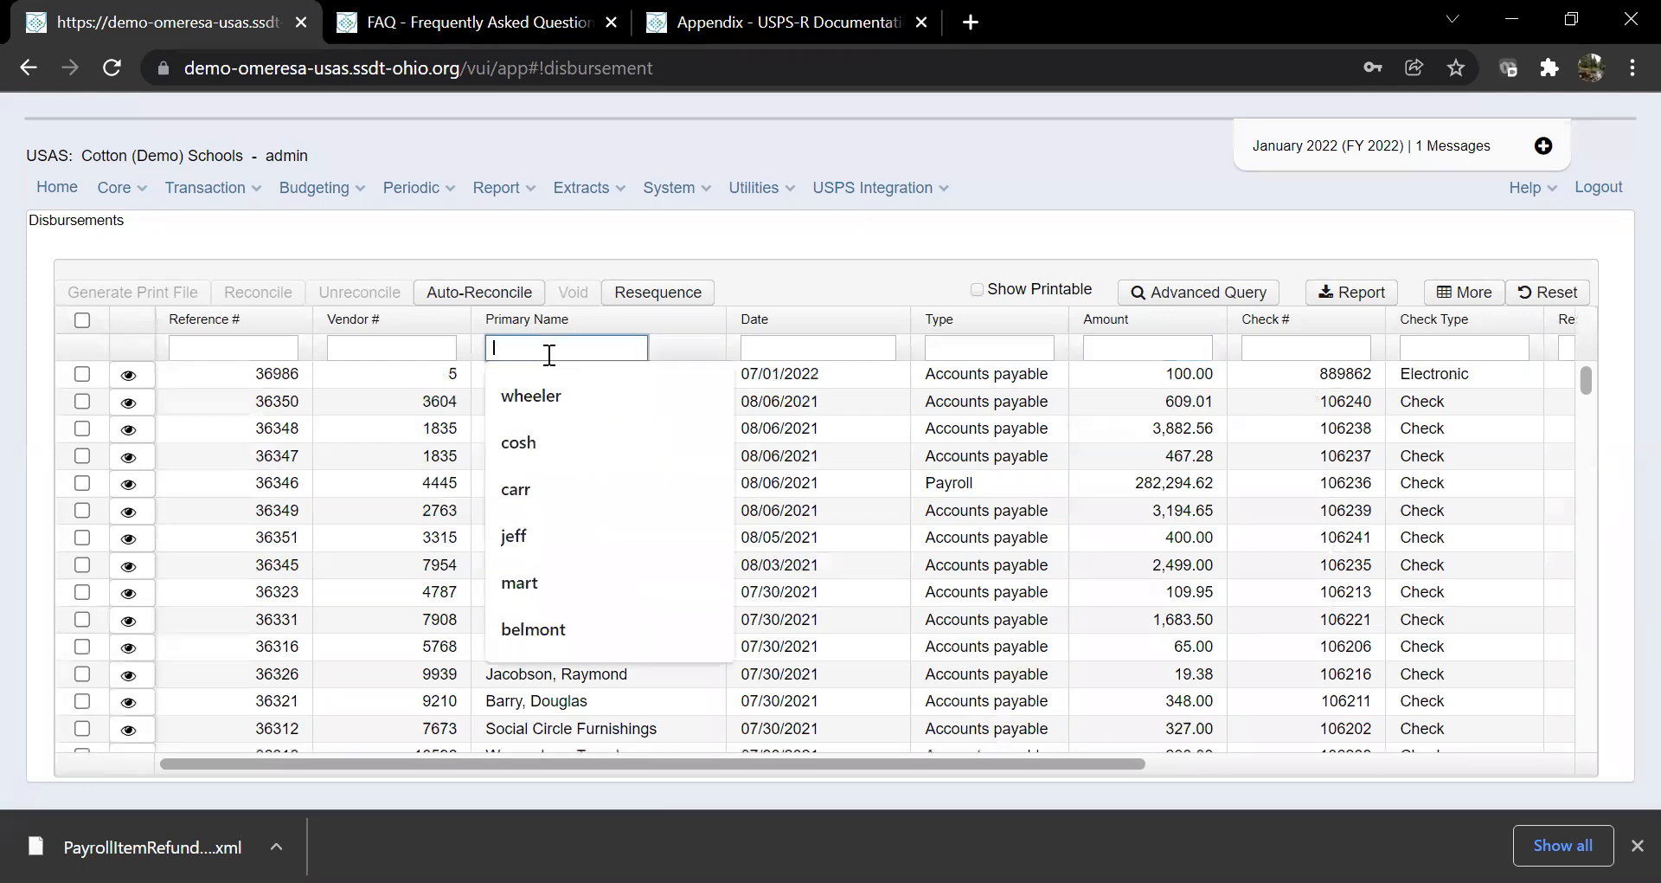
click(834, 251)
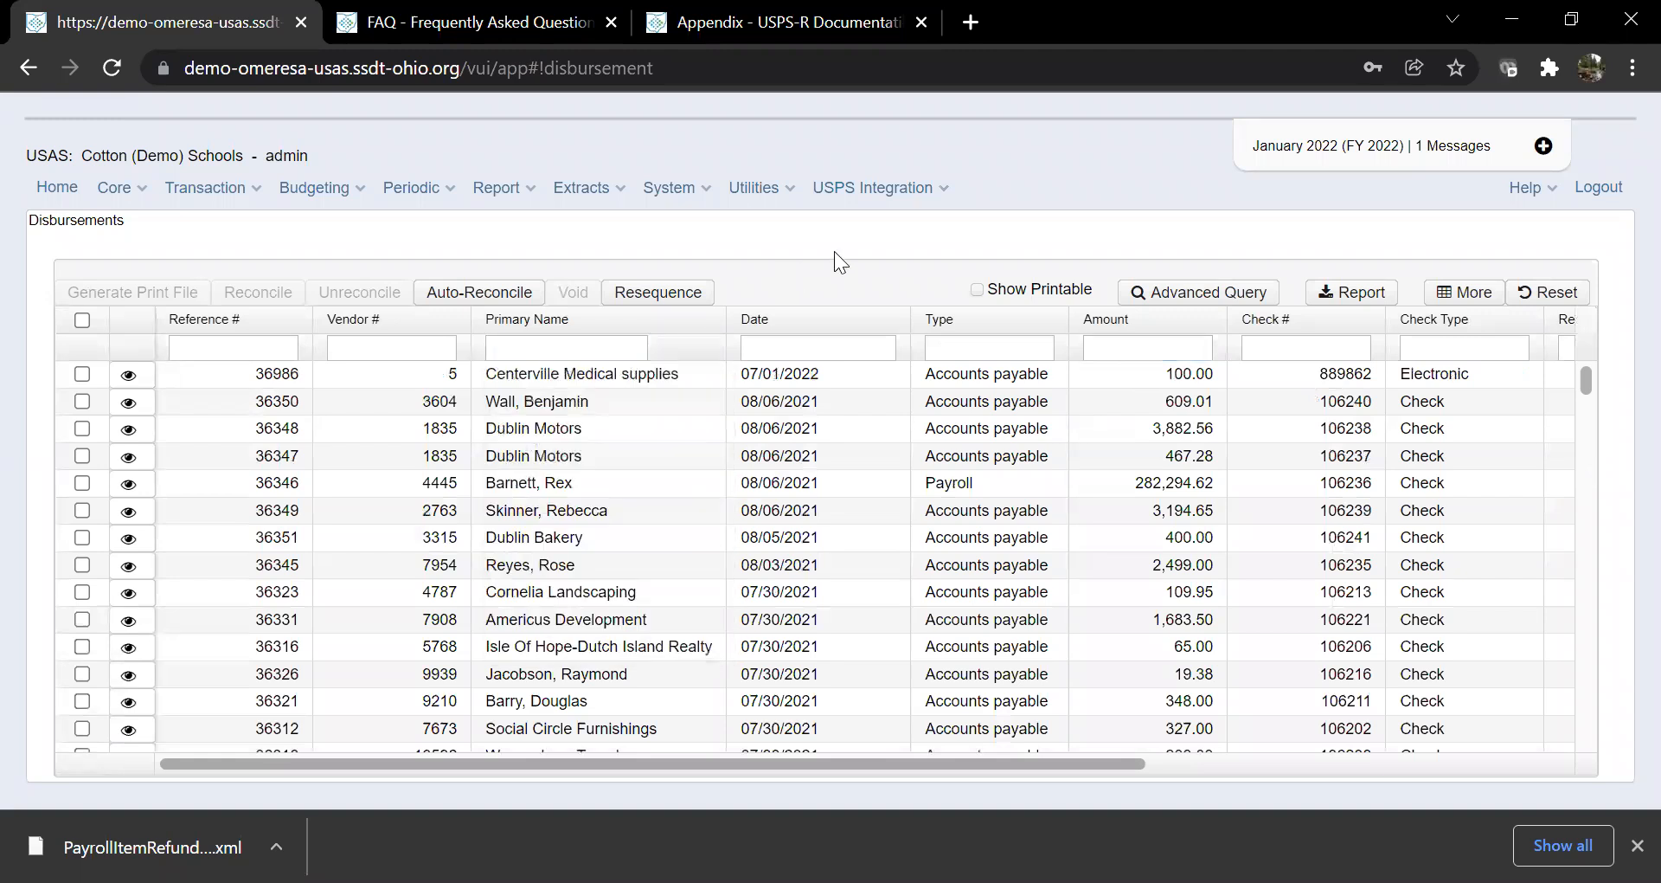
click(591, 351)
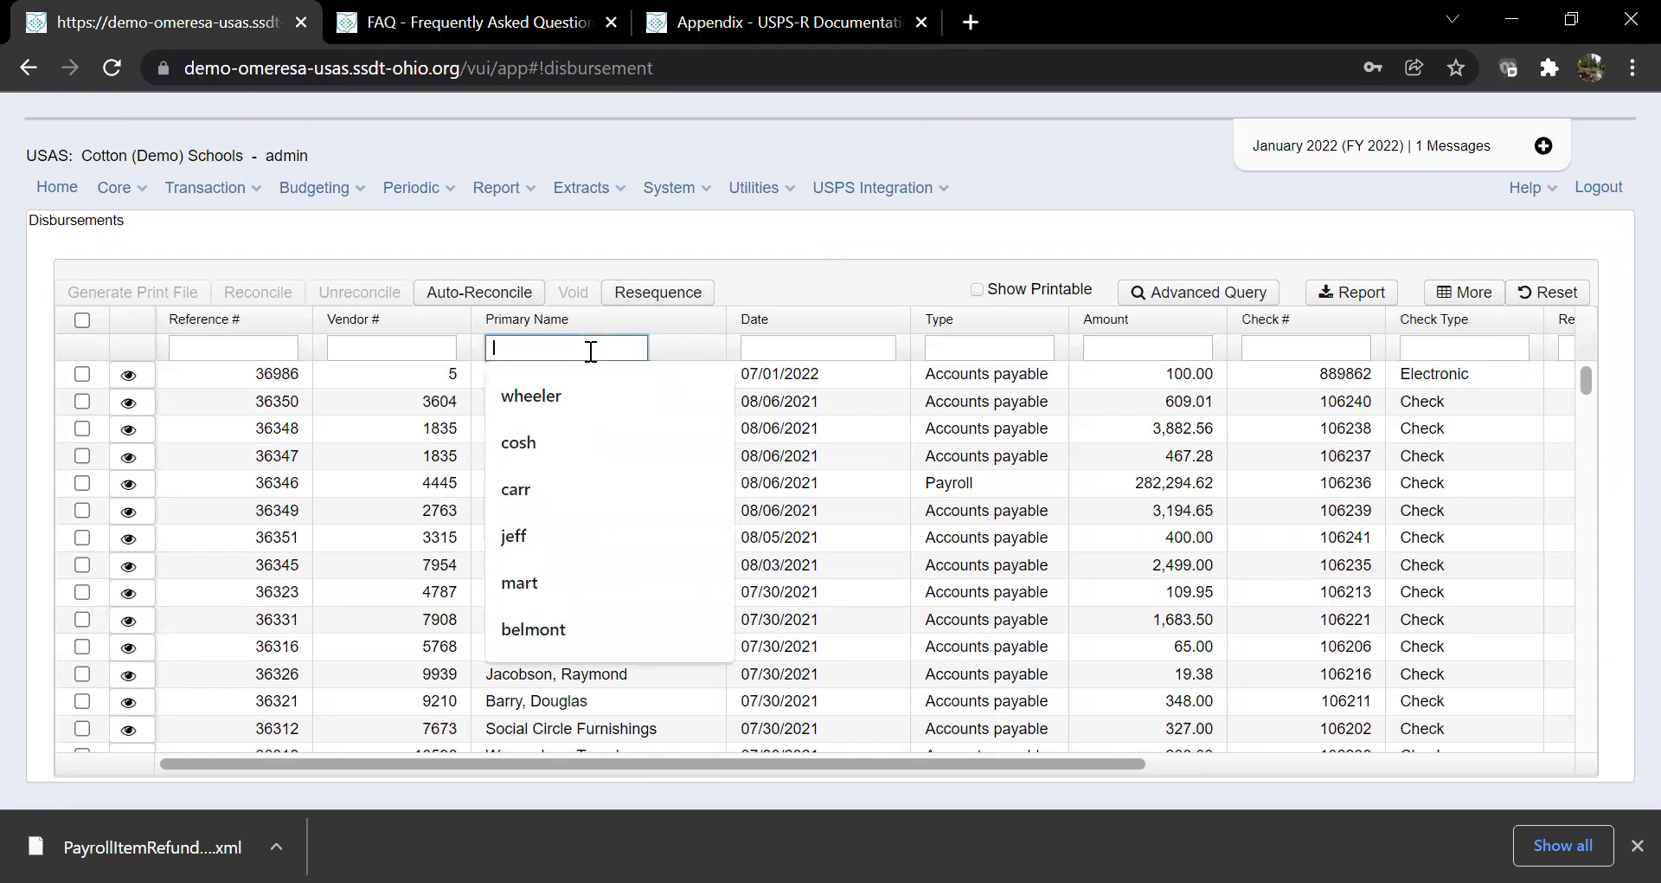
text(%)
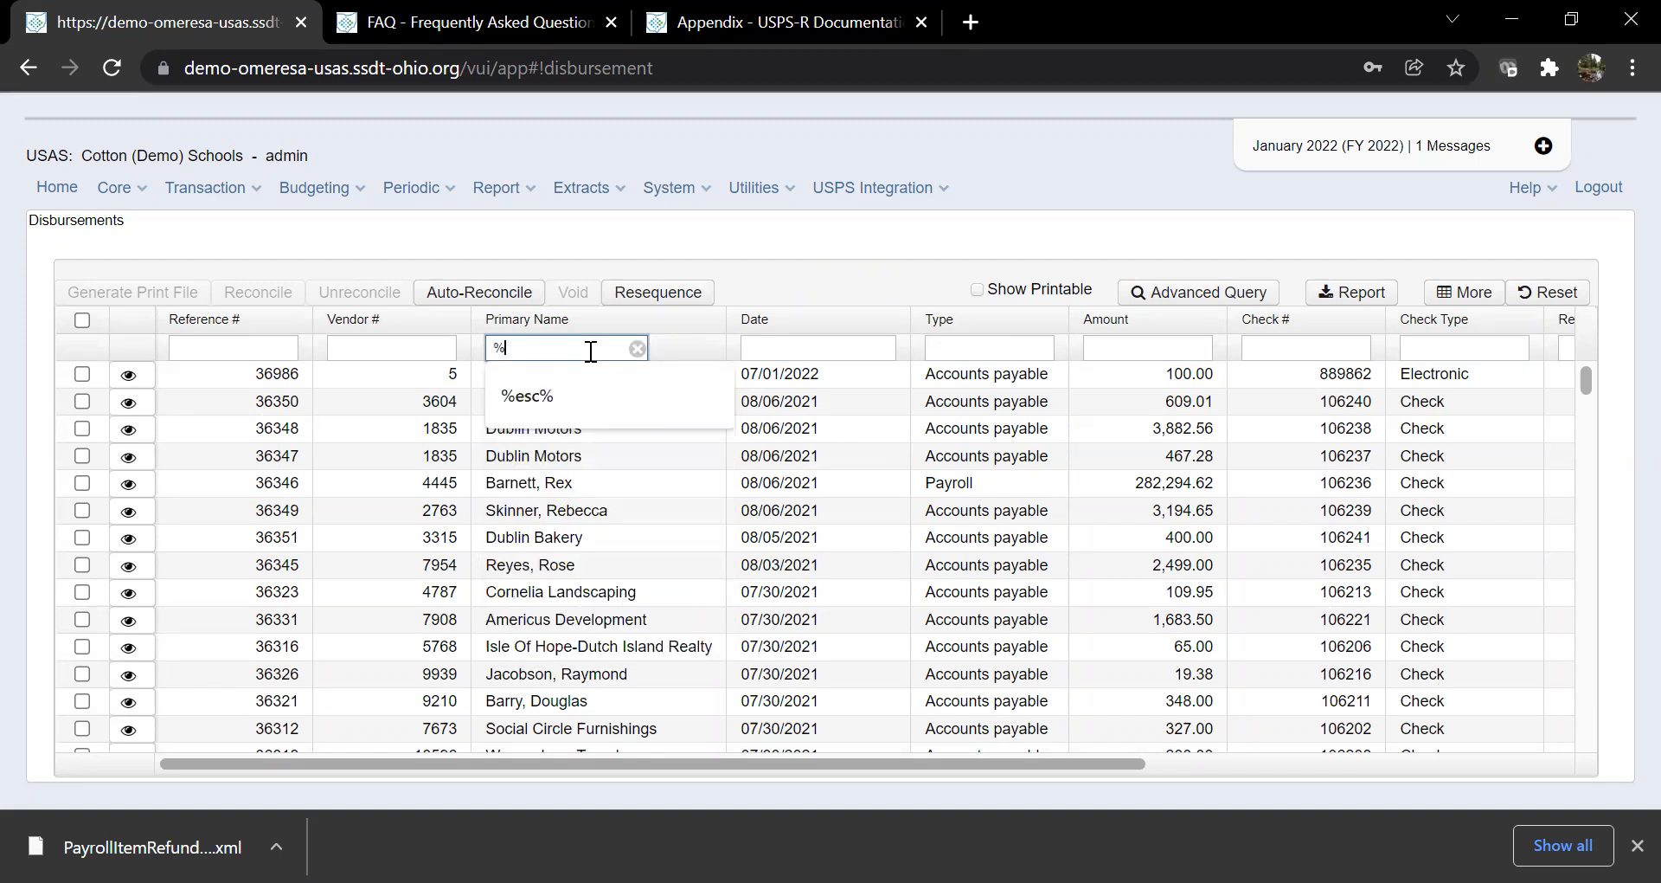
text(ros)
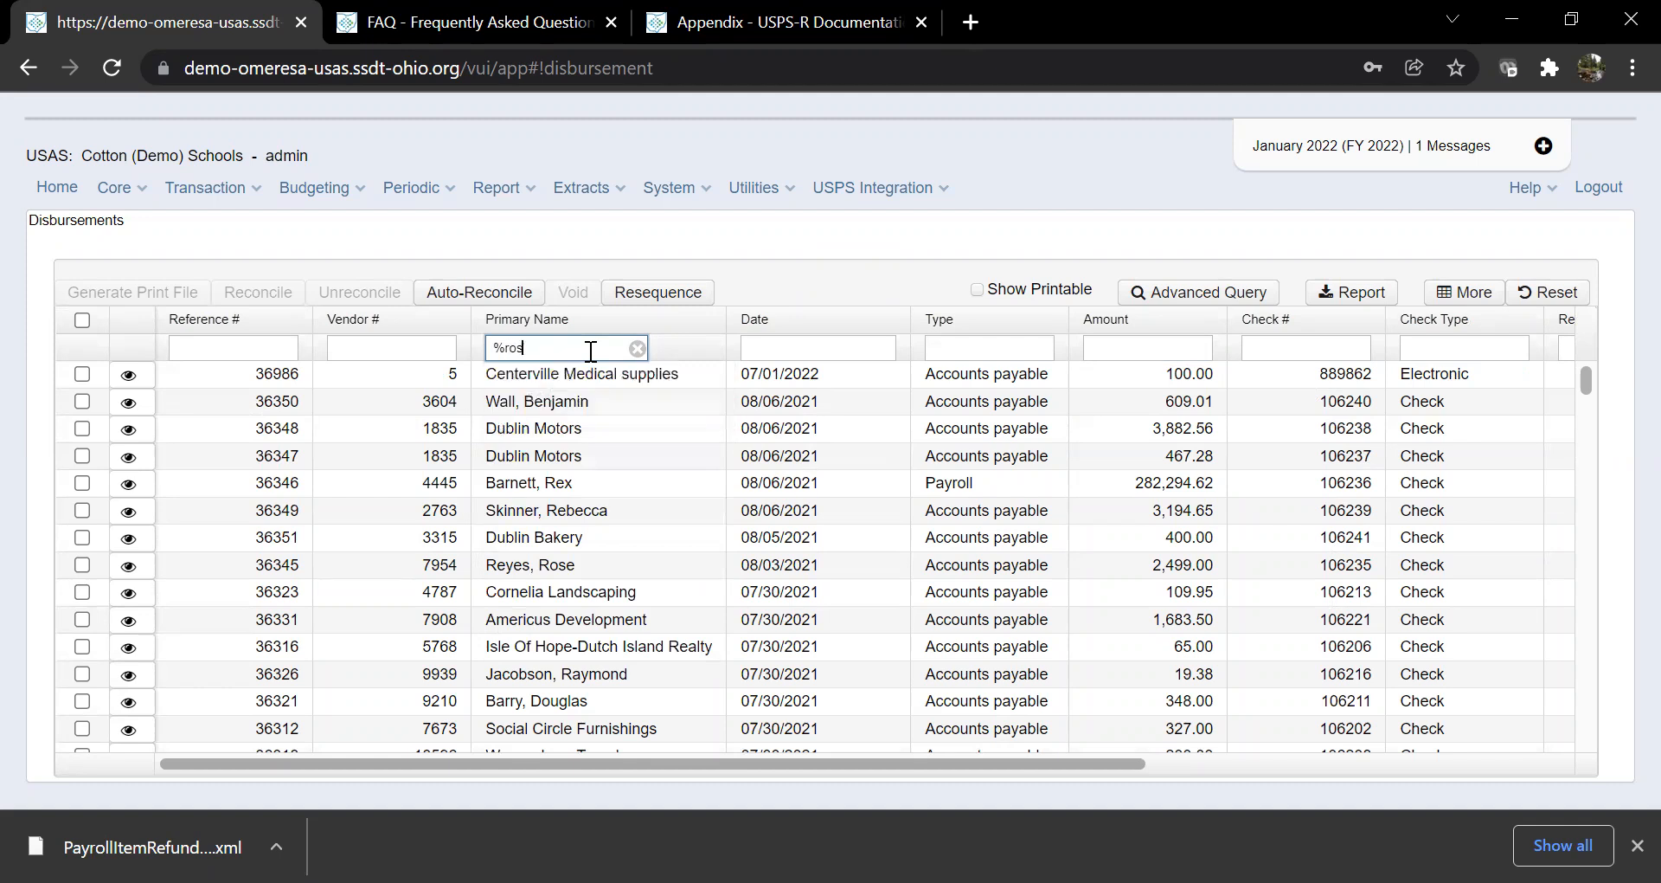
text(e%)
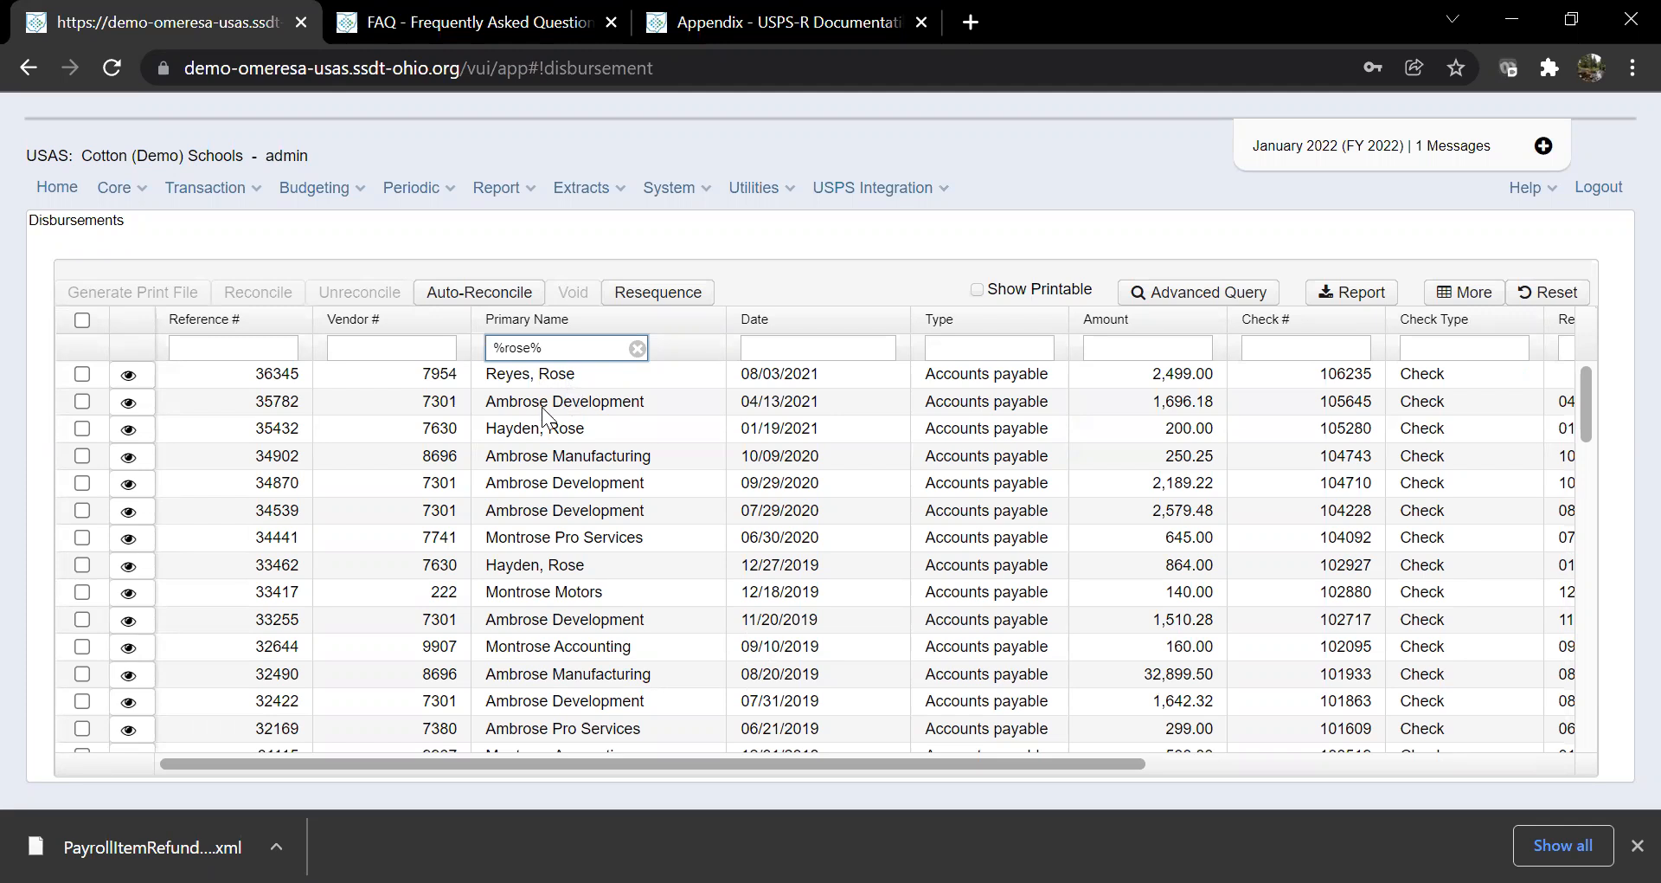
drag(547, 404, 519, 403)
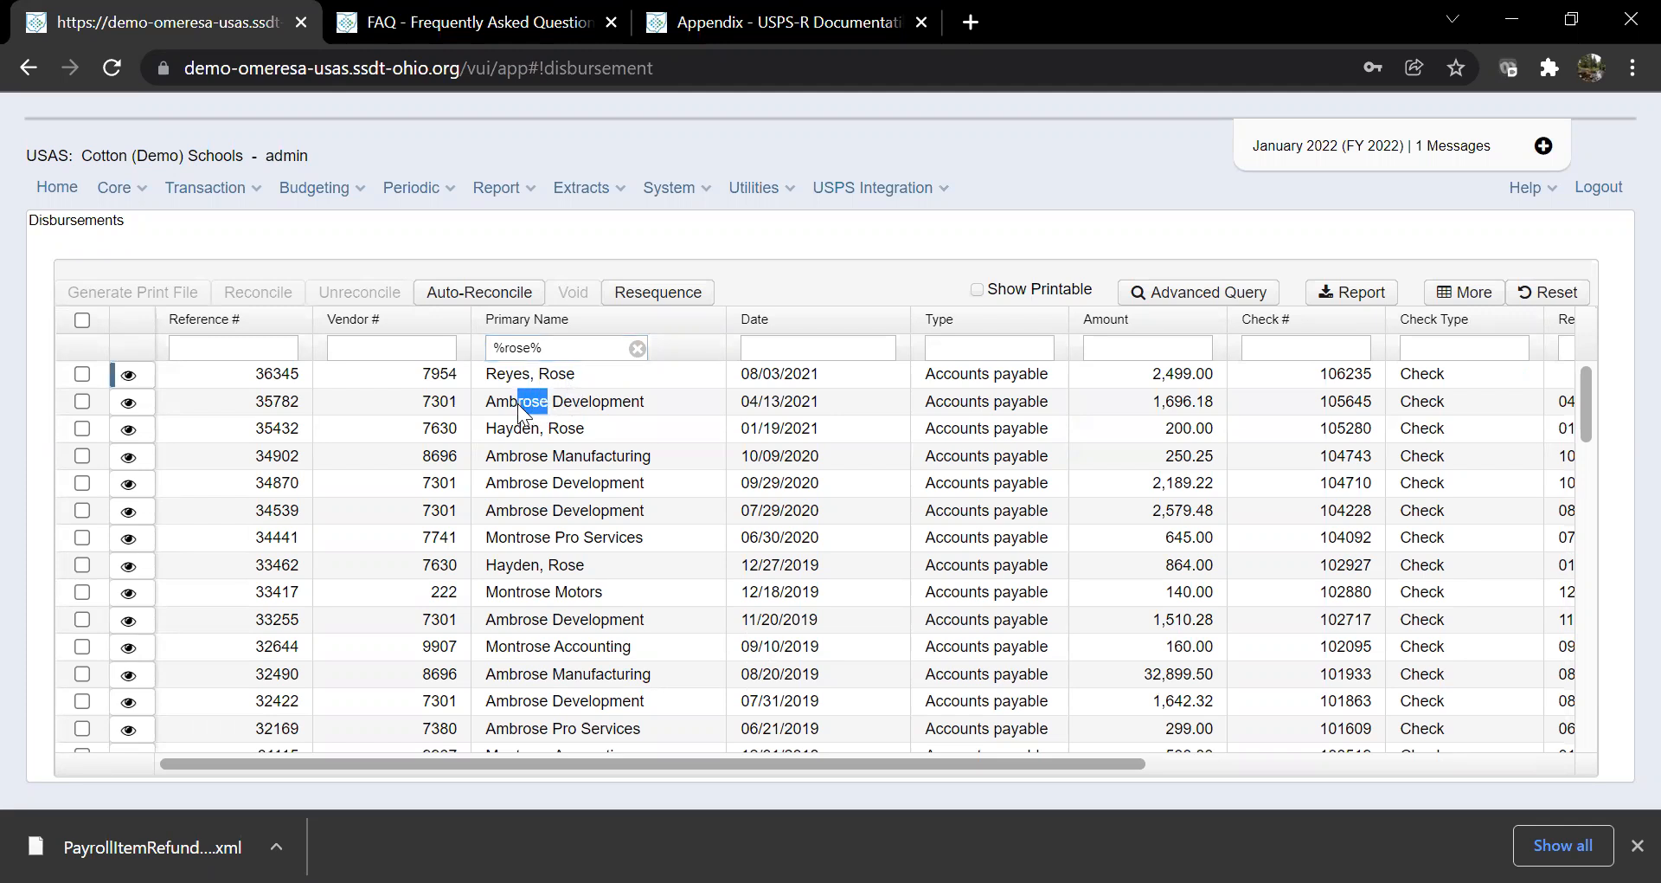
click(537, 405)
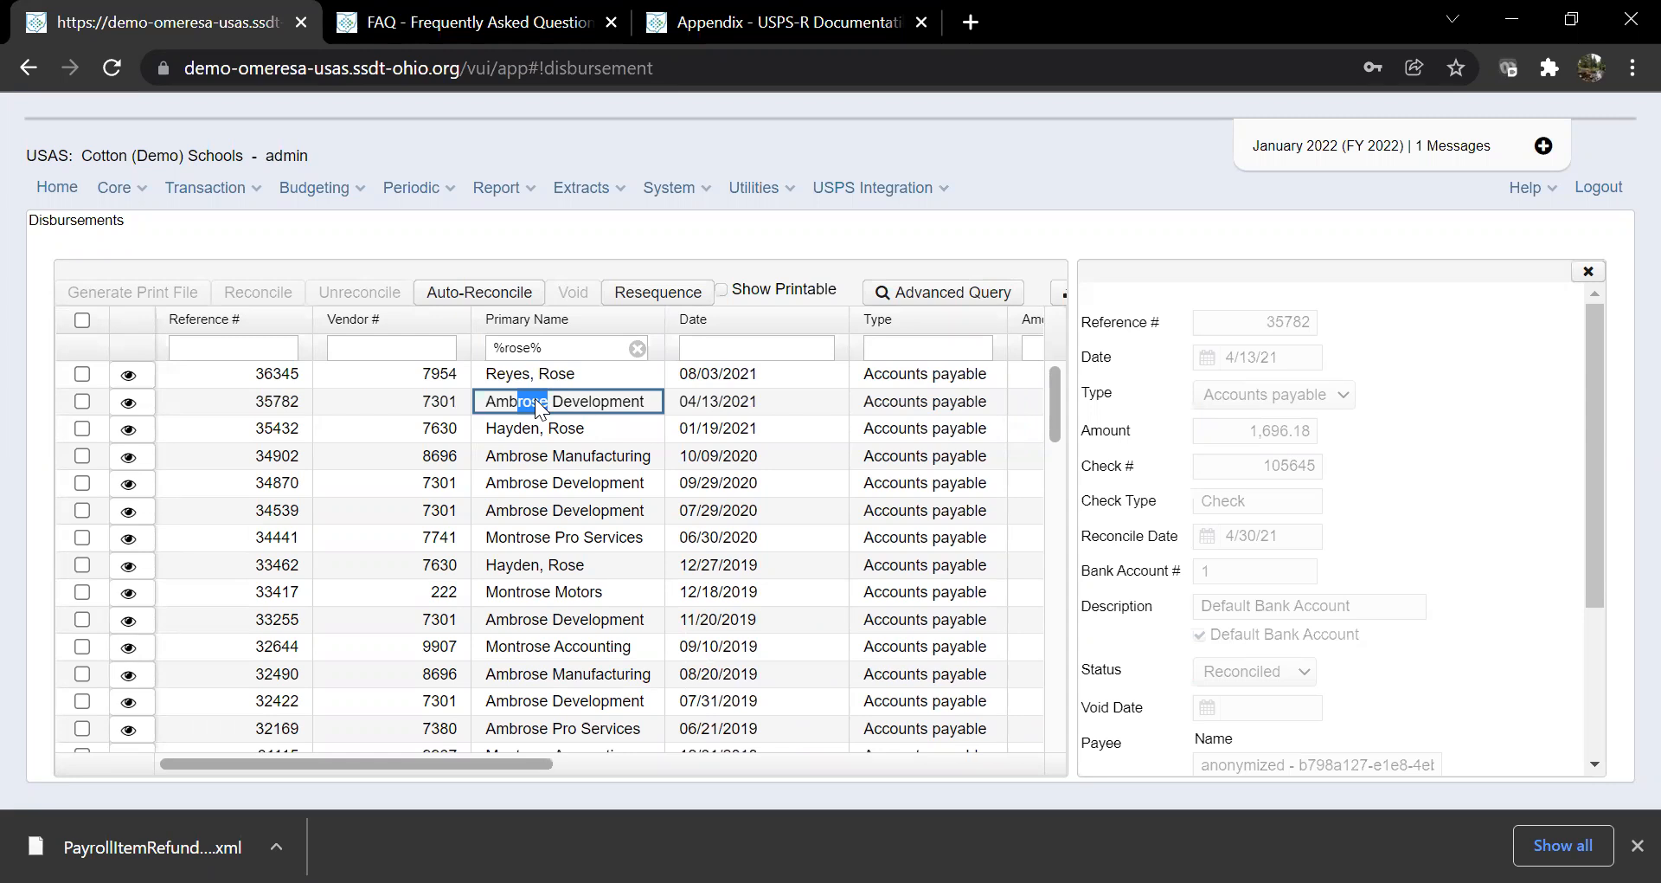
click(1589, 272)
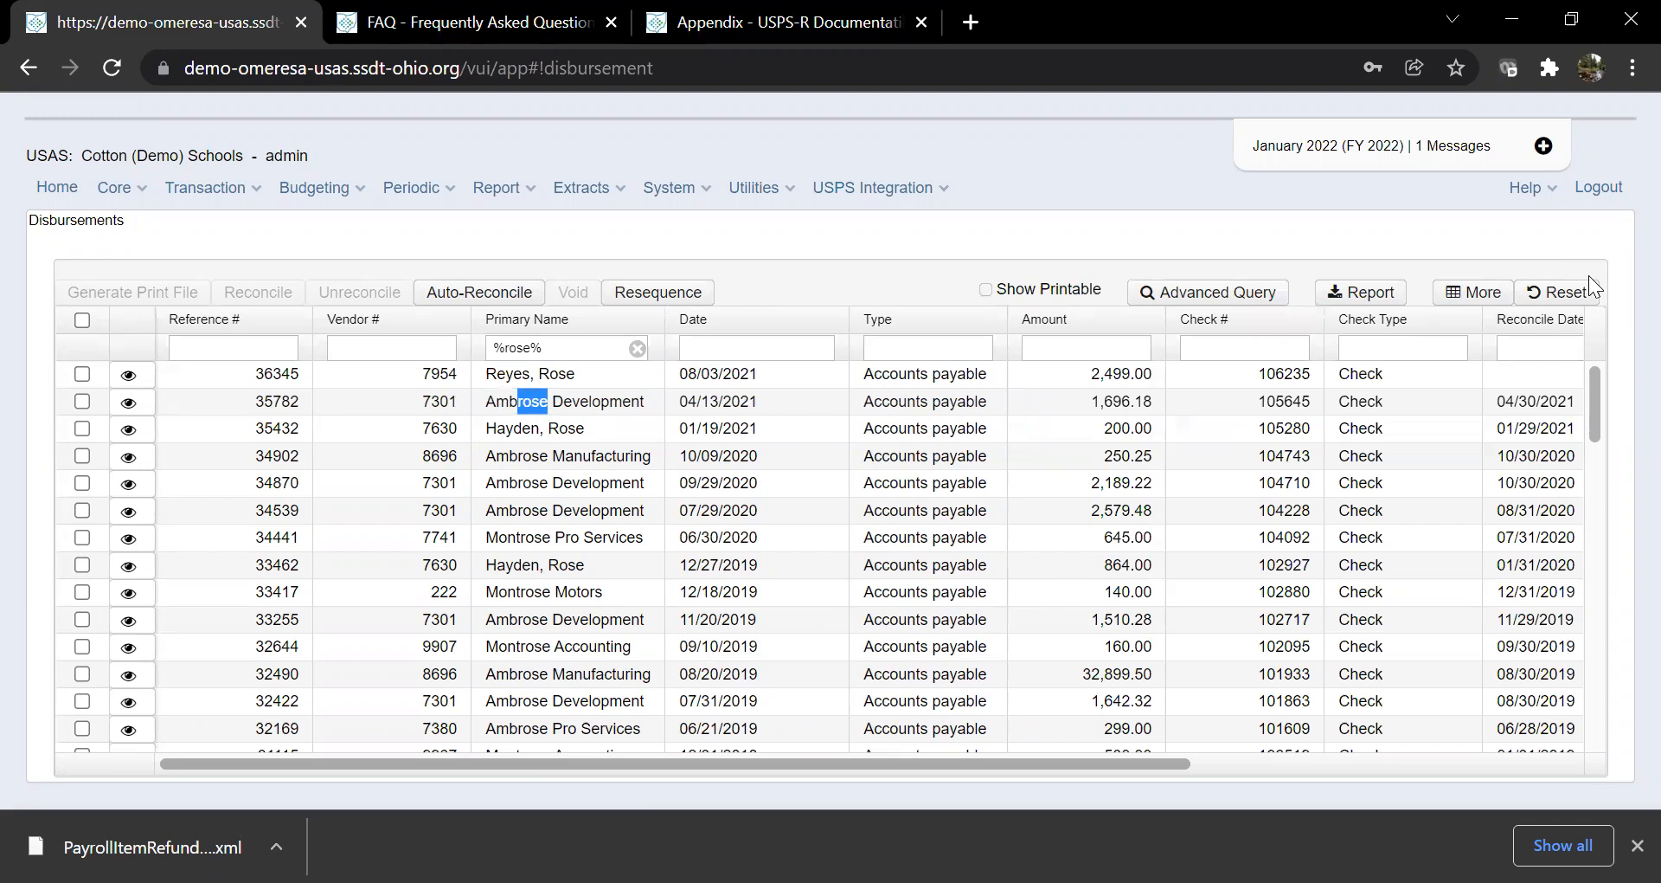
Step: After a look at Column Selection, clear the %rose% Primary Name filter and select the Date filter
click(1471, 298)
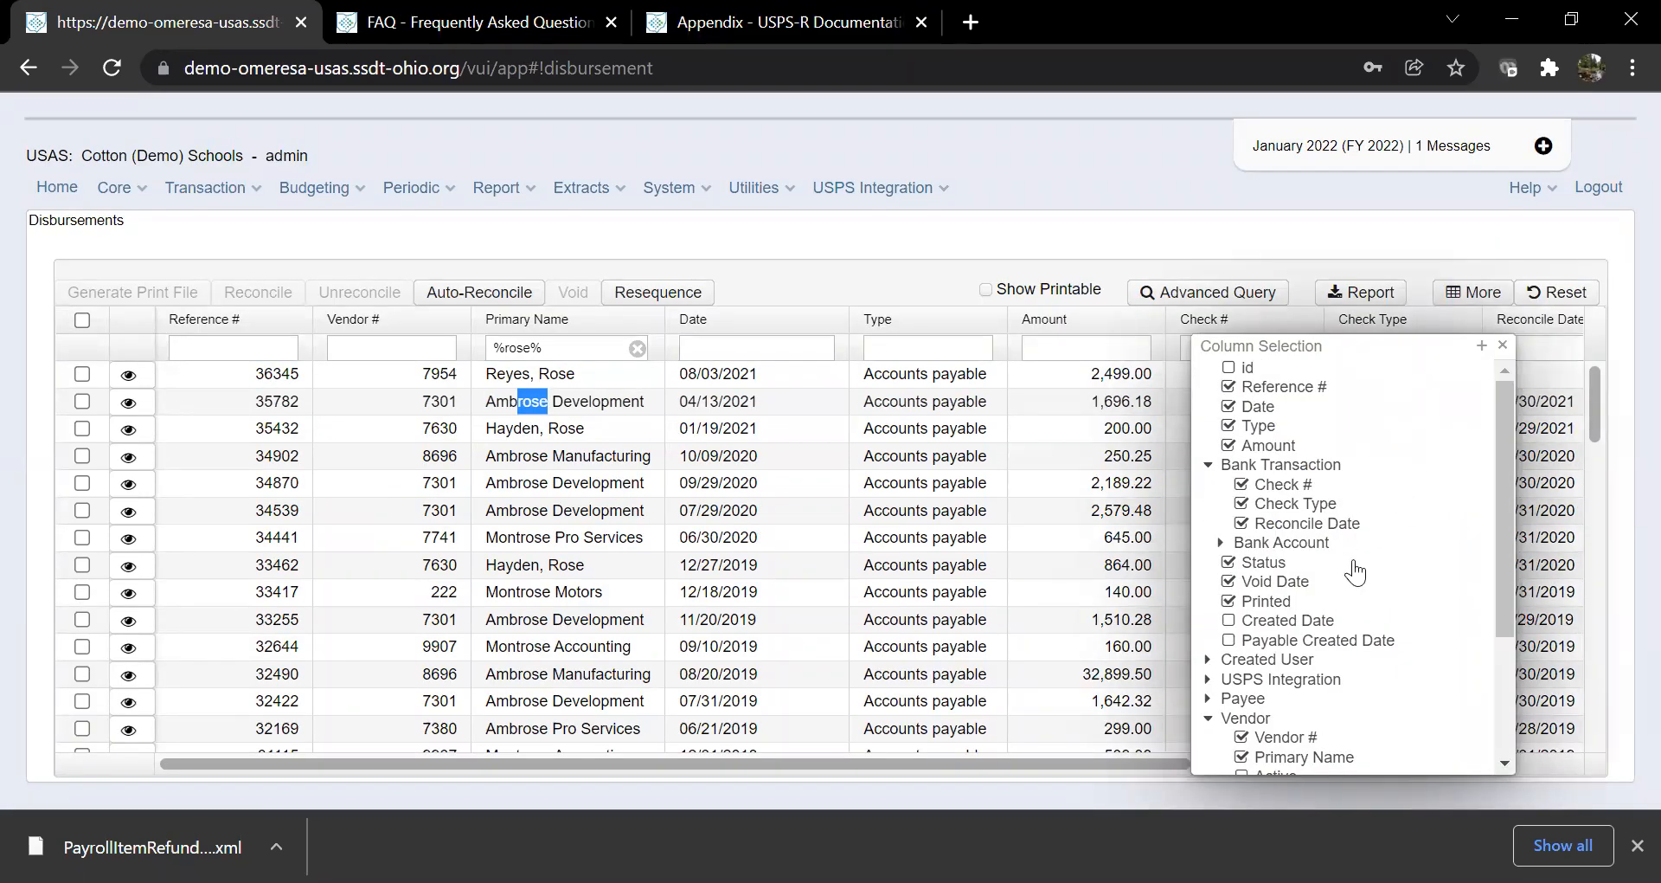
click(1503, 345)
click(638, 349)
click(682, 348)
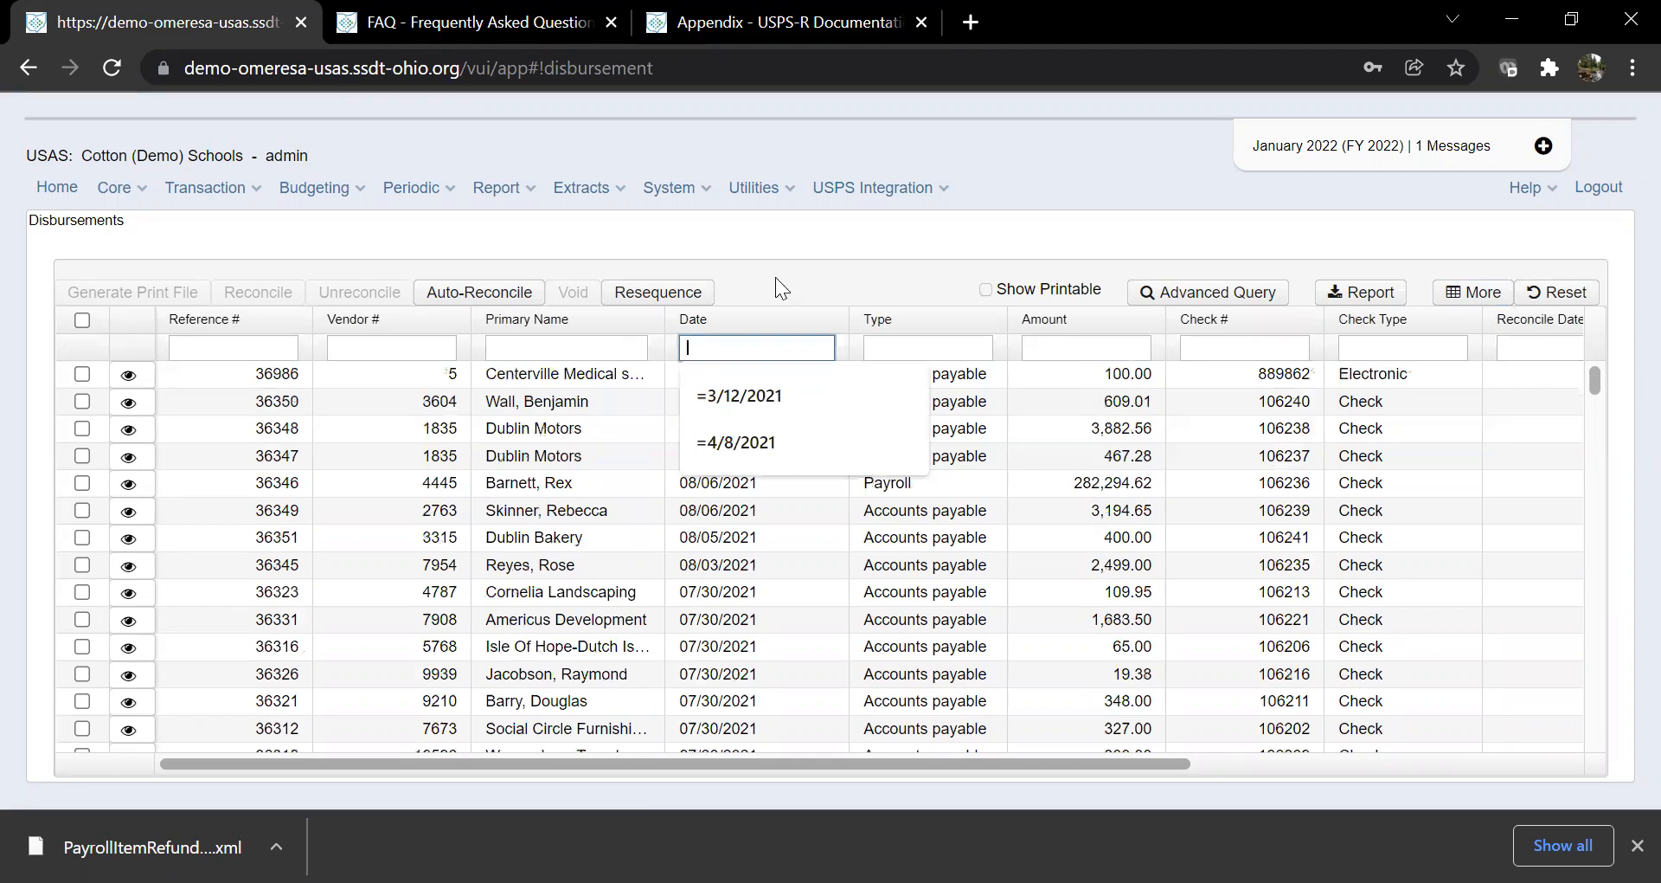
click(769, 297)
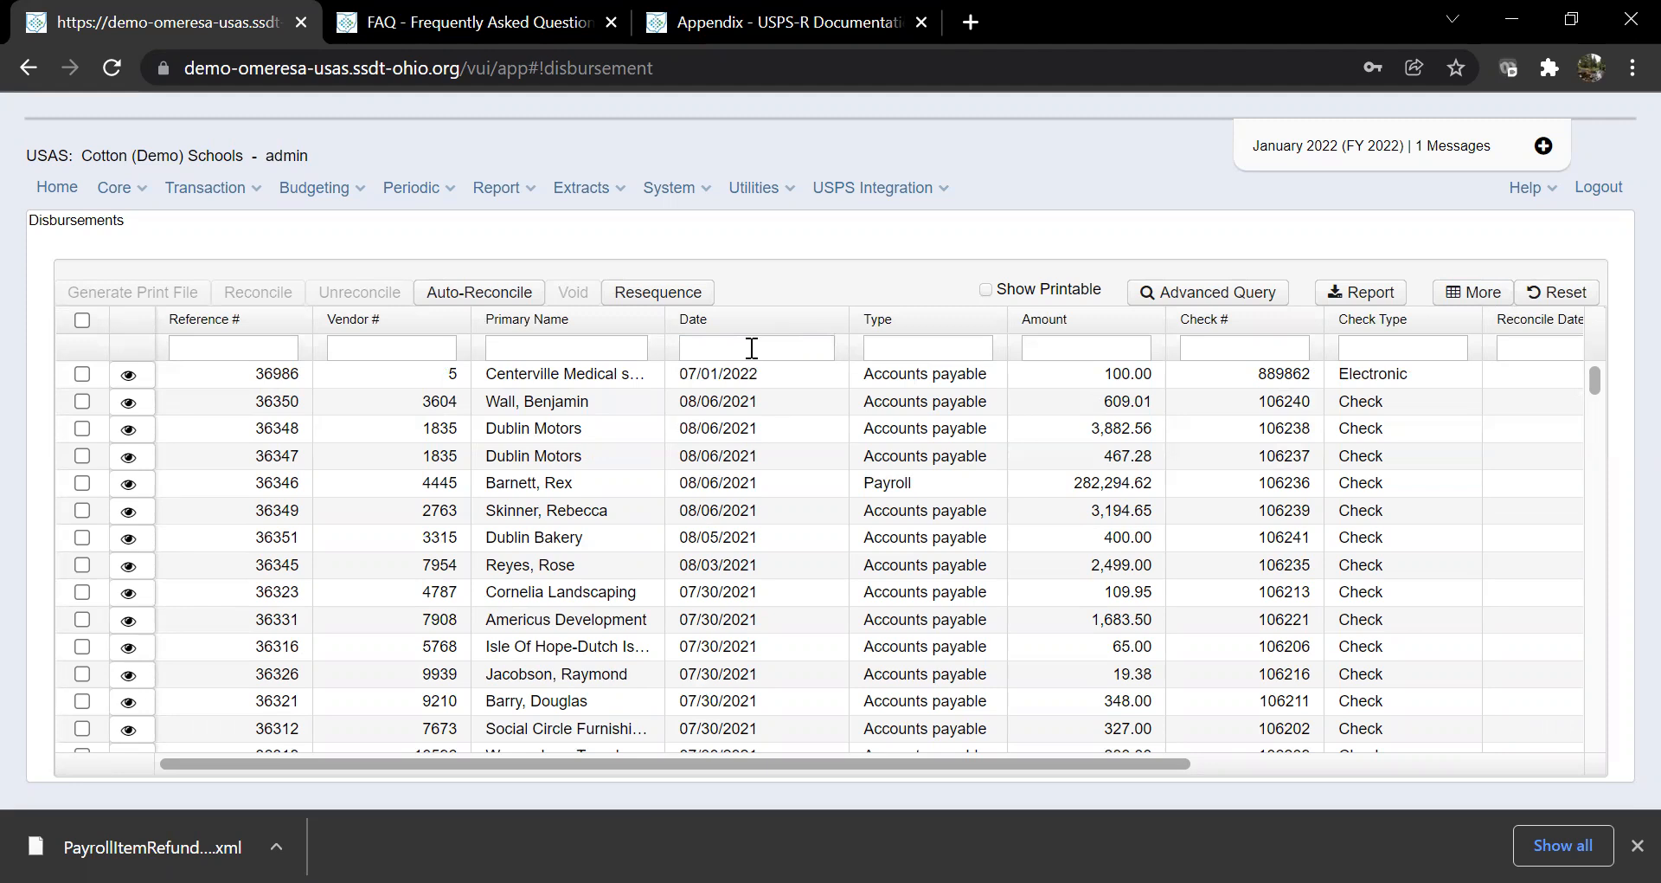
Step: Enter 8/1/21 in the Date column filter
click(752, 348)
click(806, 290)
click(750, 346)
text(8)
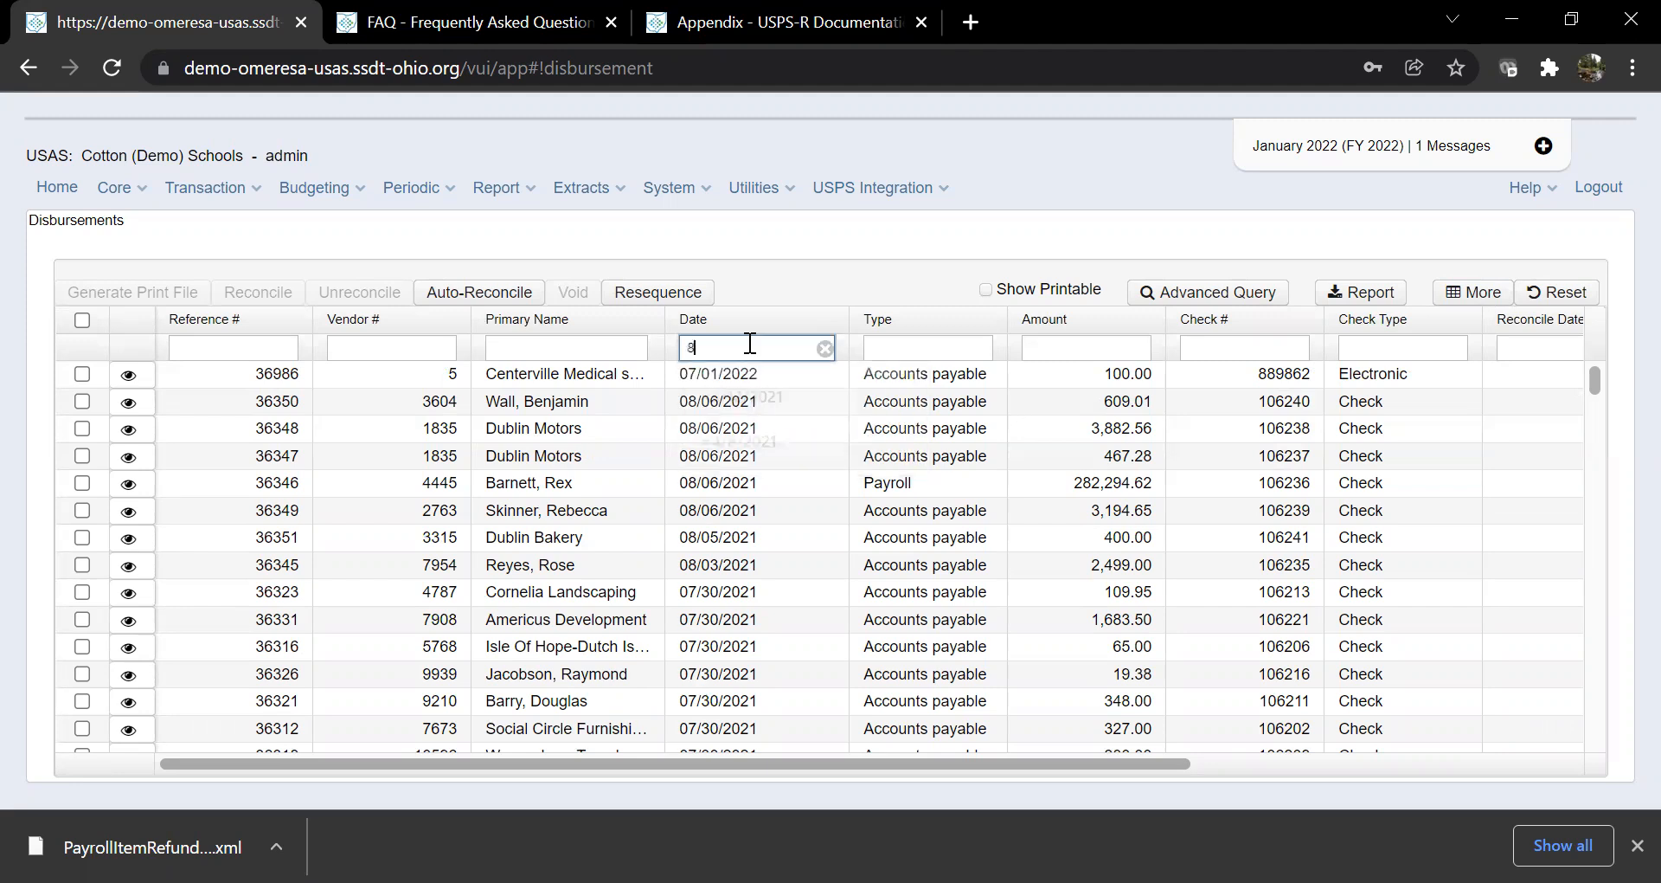
text(/1/21)
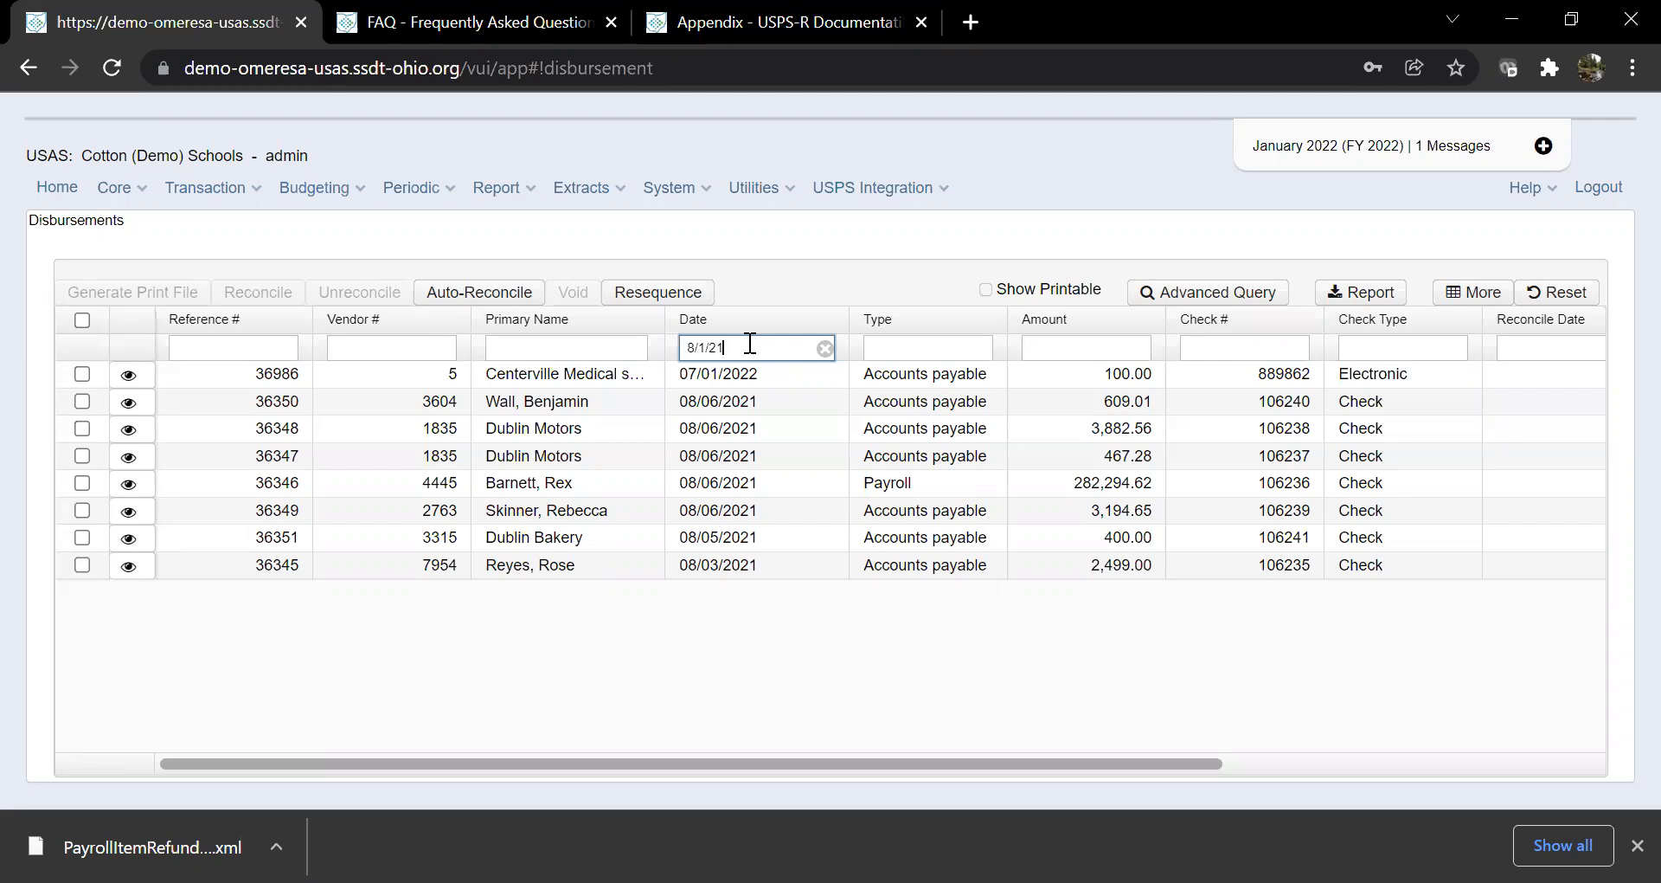
Step: Put <= before the date so the Date filter reads <=8/1/21
click(690, 349)
text(<=)
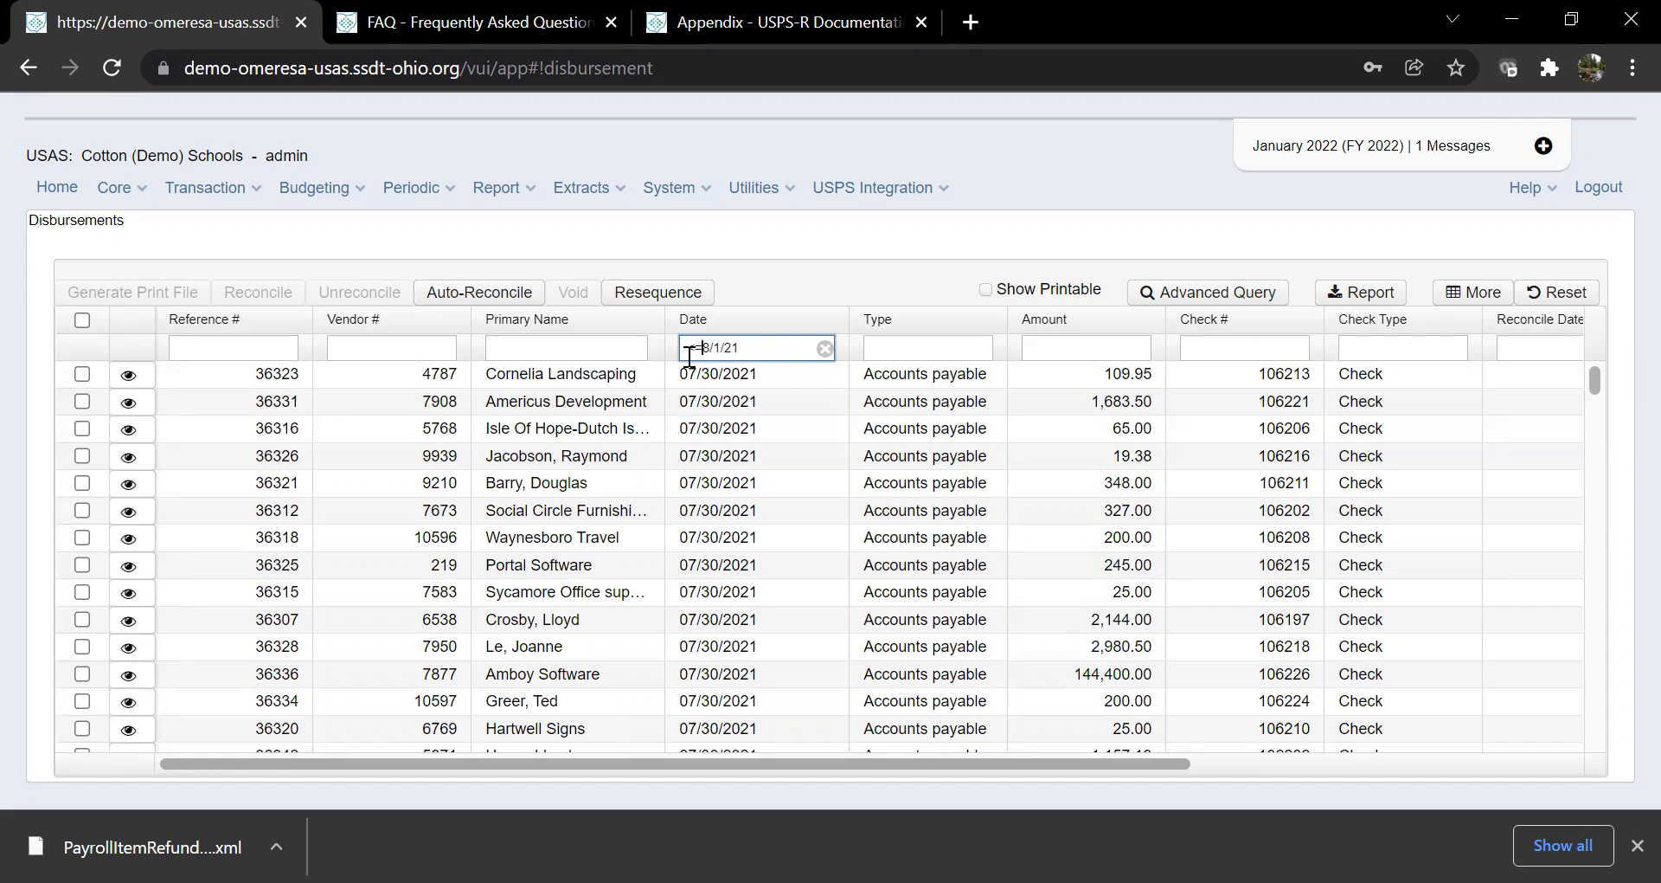
key(BackSpace)
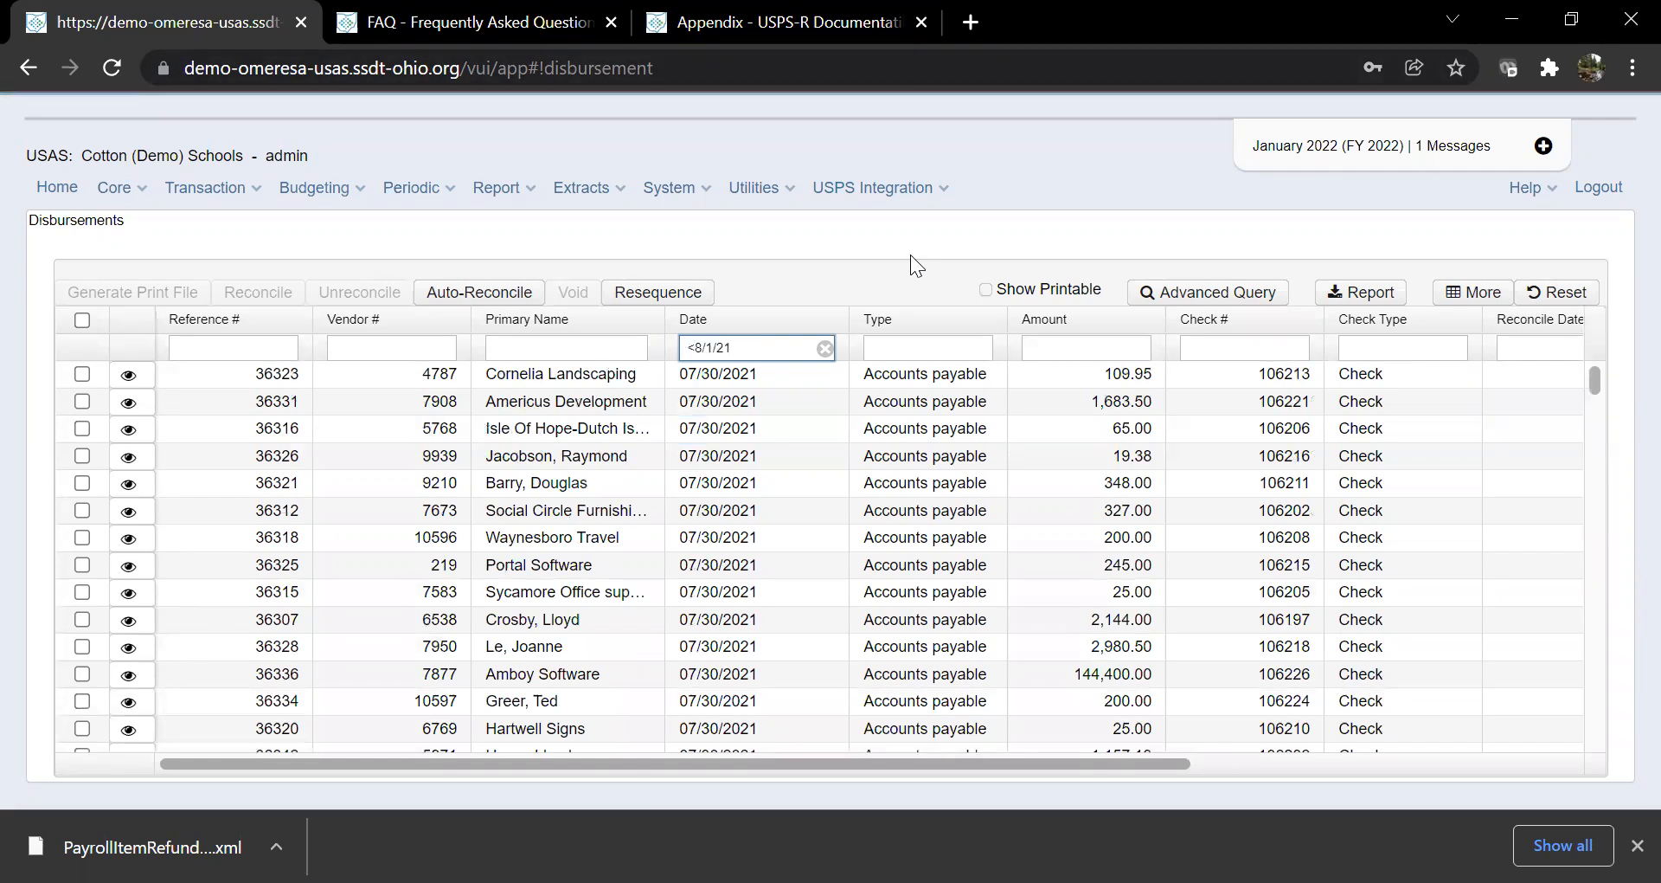
text(=)
key(BackSpace)
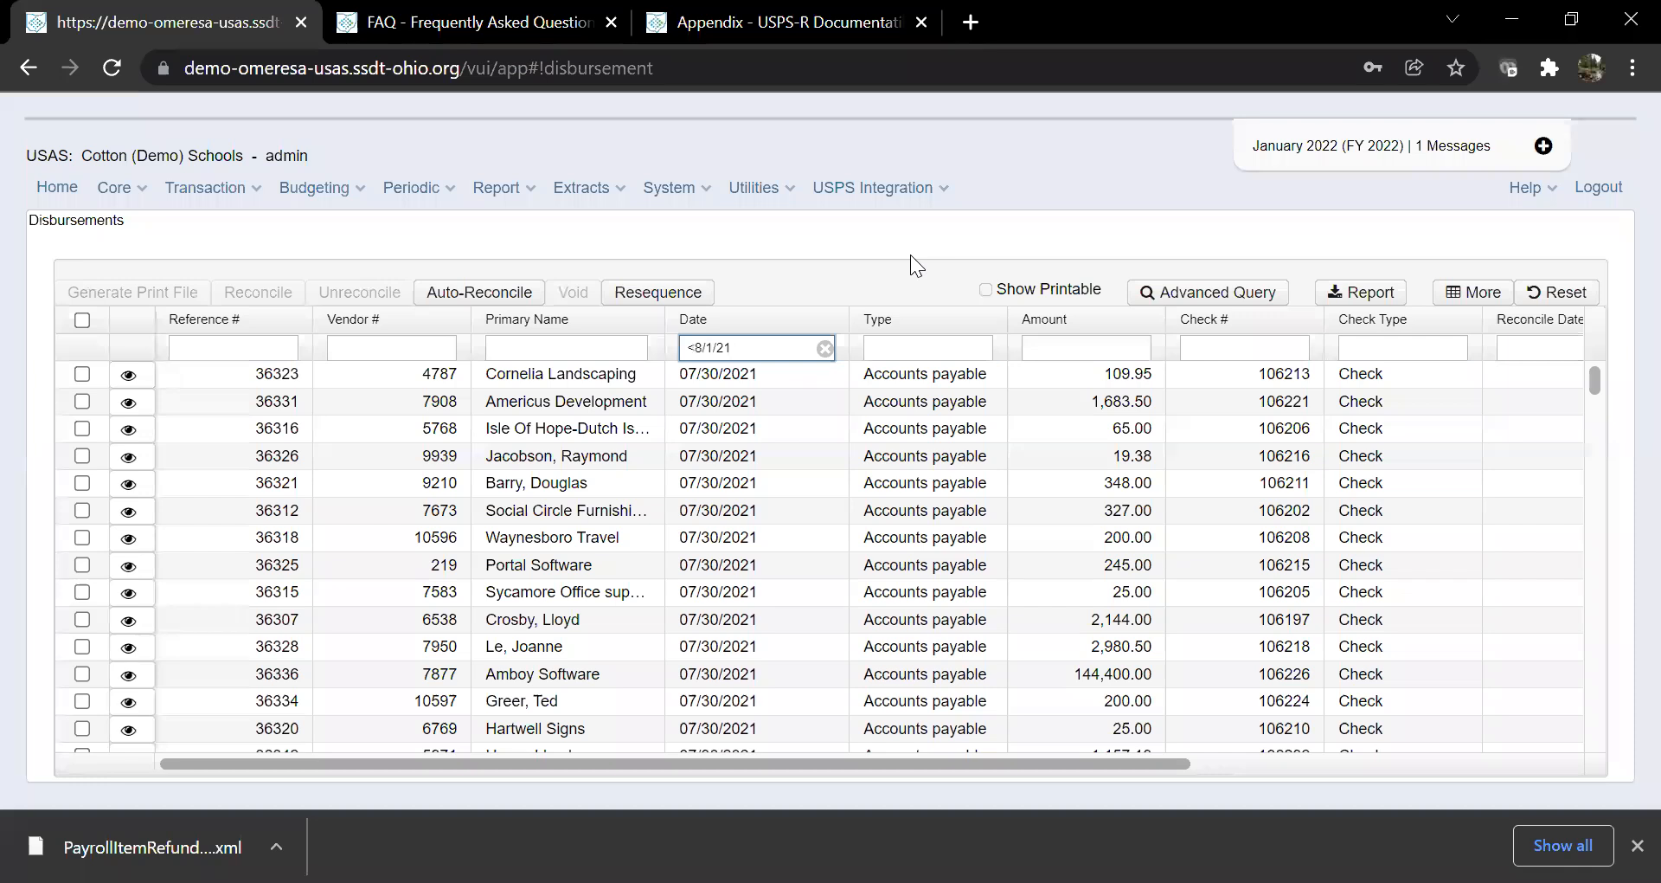
text(=)
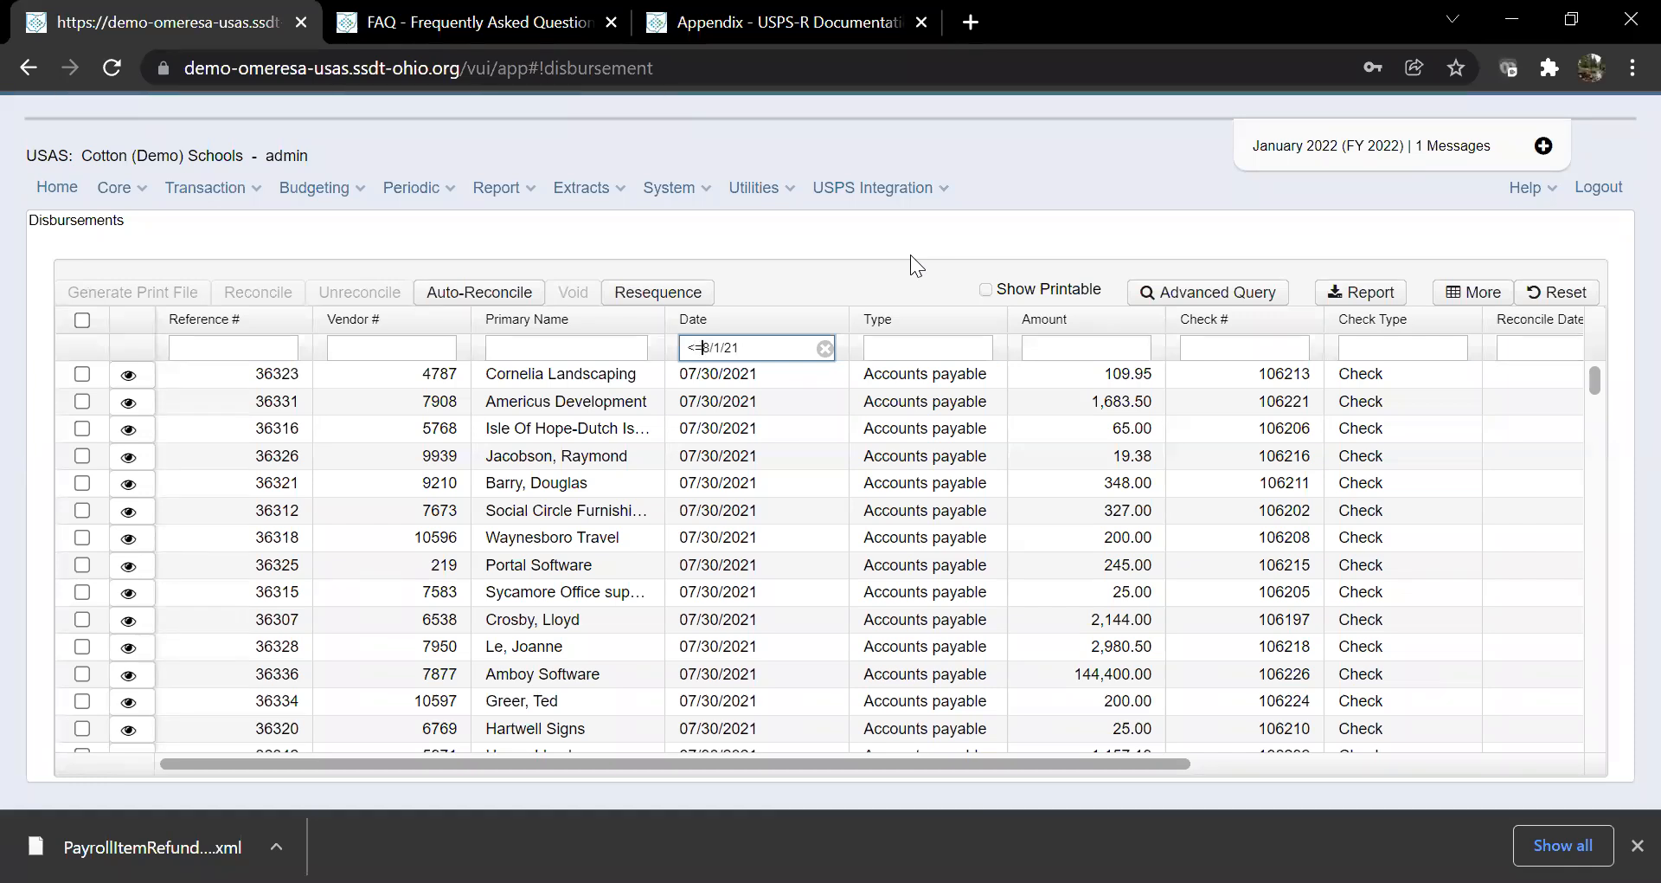